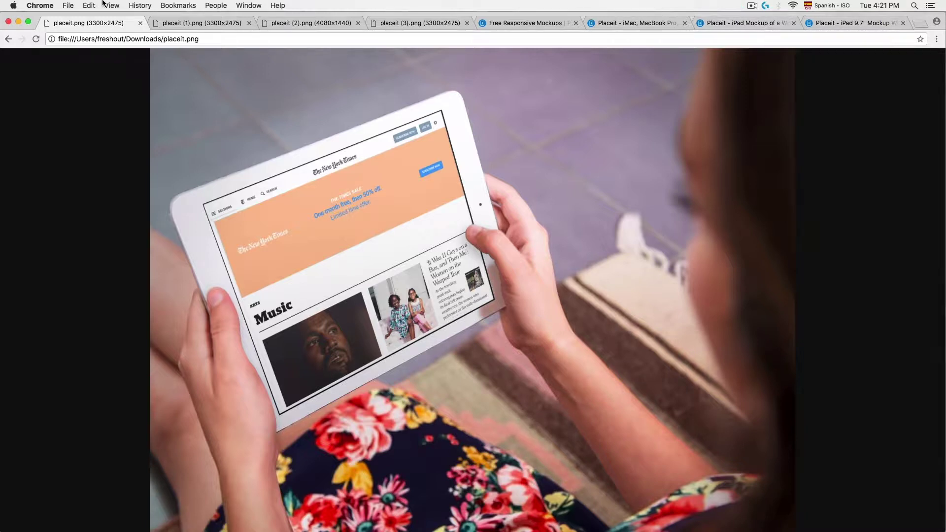
Step: Preview the Apple devices, couch and white-iPad-with-pencil mockups, then return to the iPad catalog
{"action": "left_click", "coordinate": [168, 28]}
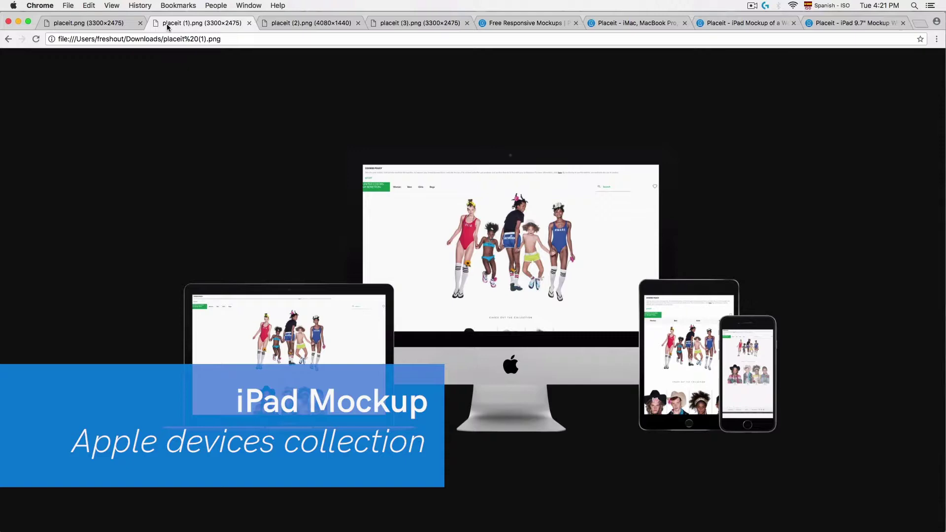
{"action": "left_click", "coordinate": [288, 23]}
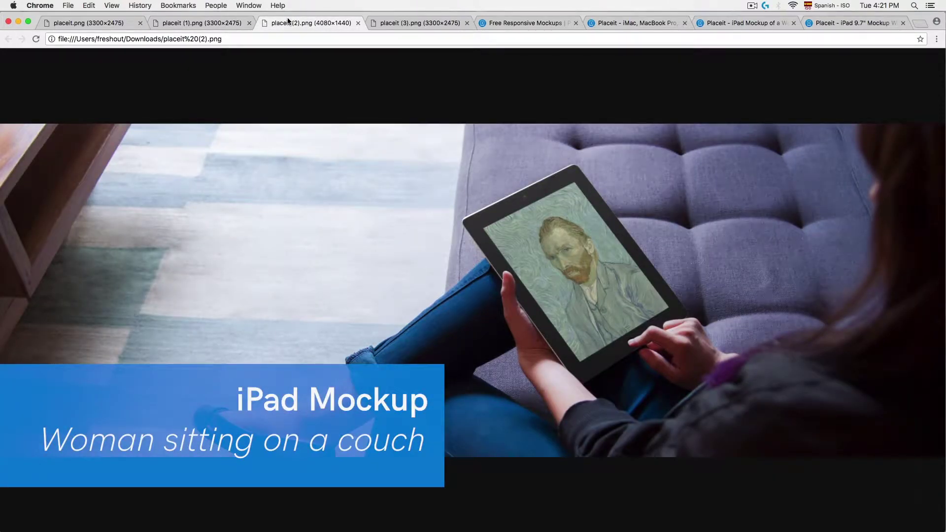
{"action": "left_click", "coordinate": [428, 25]}
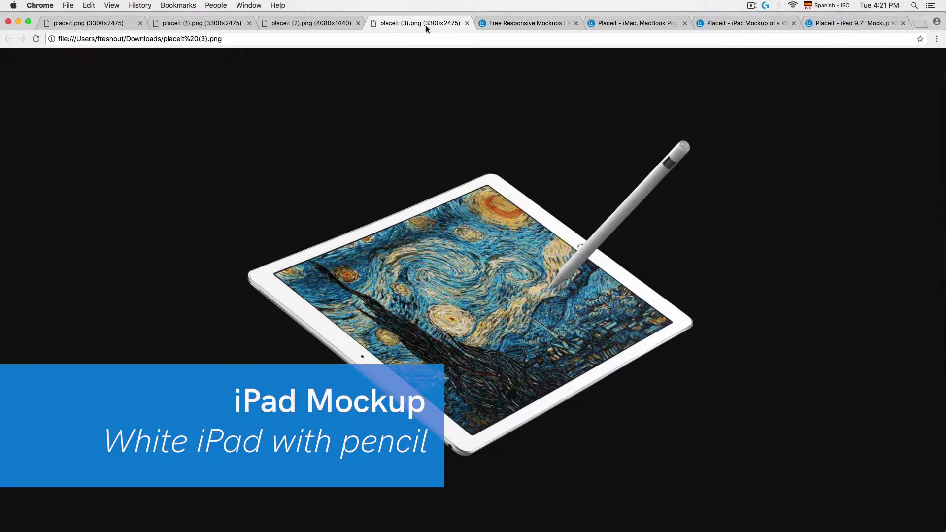
{"action": "left_click", "coordinate": [537, 27]}
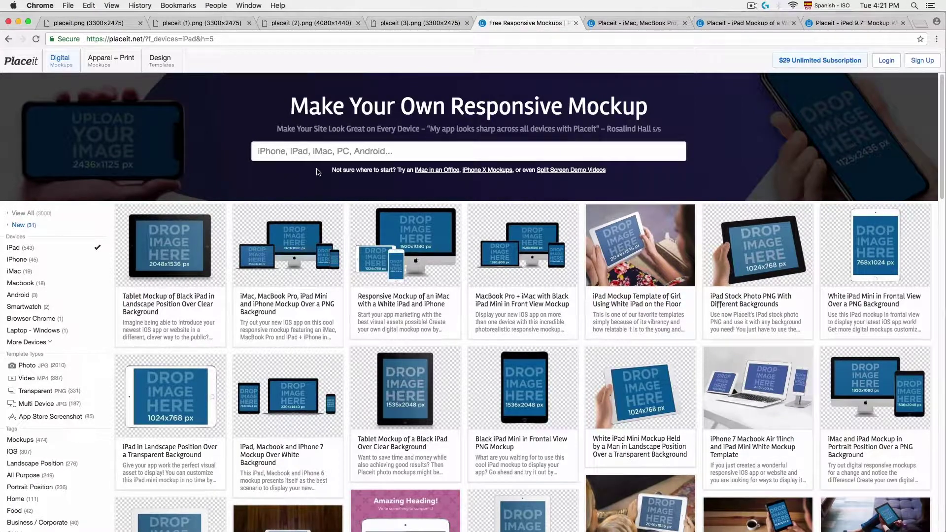
Step: Search templates for 'girl ipad floor' and open the girl-with-white-iPad result
{"action": "left_click", "coordinate": [331, 154]}
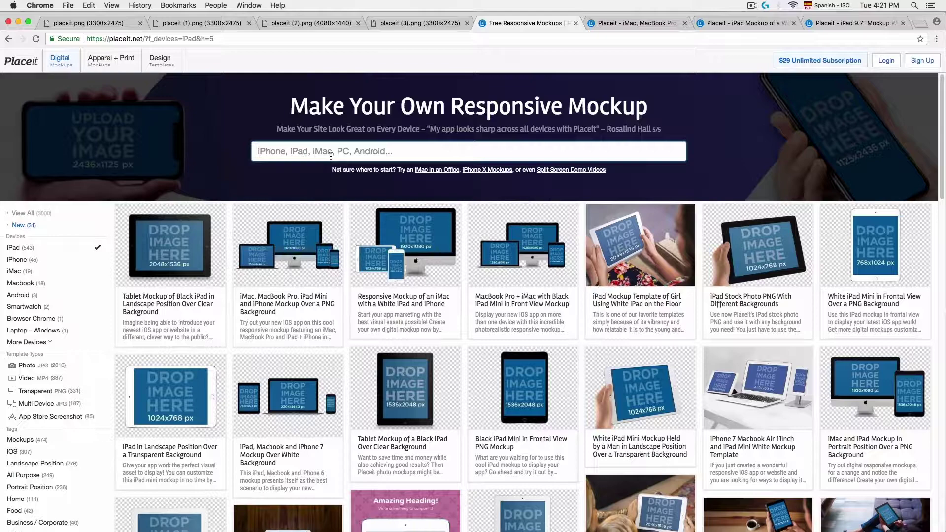
{"action": "left_click", "coordinate": [325, 153]}
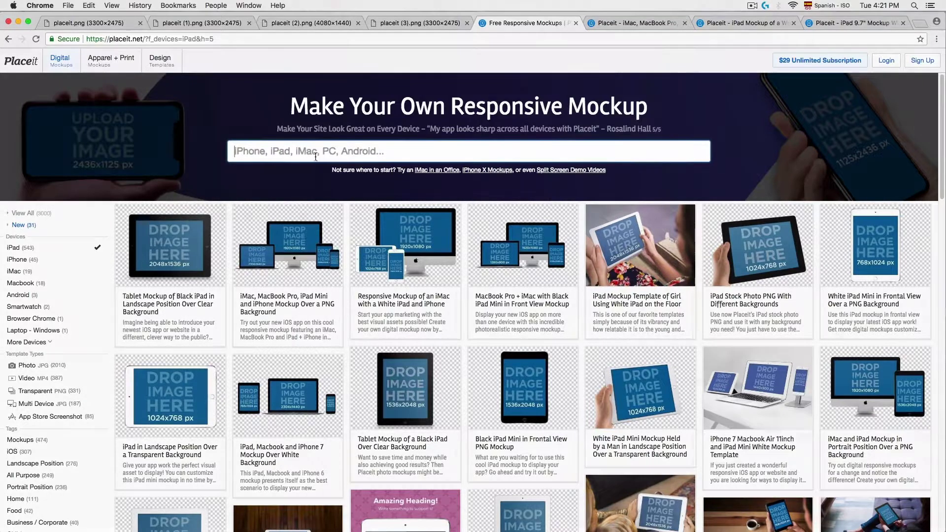
{"action": "type", "text": "gi"}
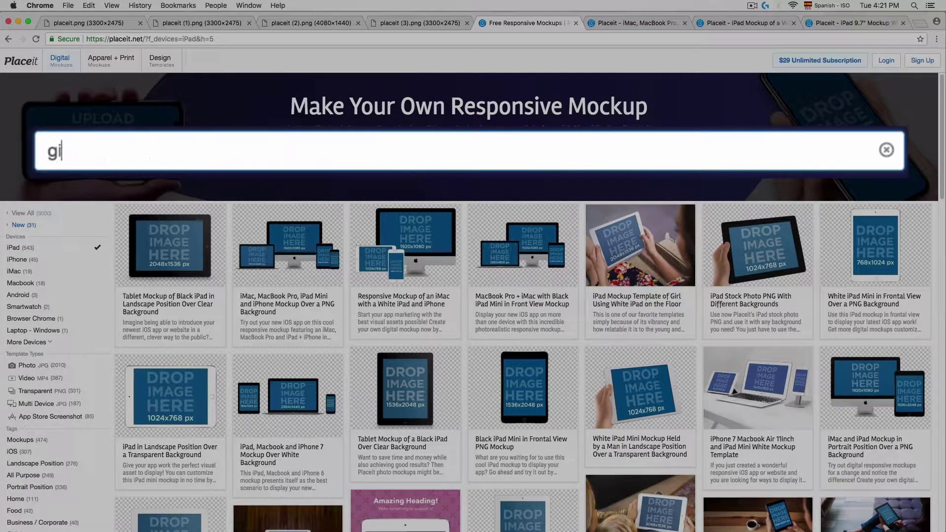
{"action": "type", "text": "rl ipa"}
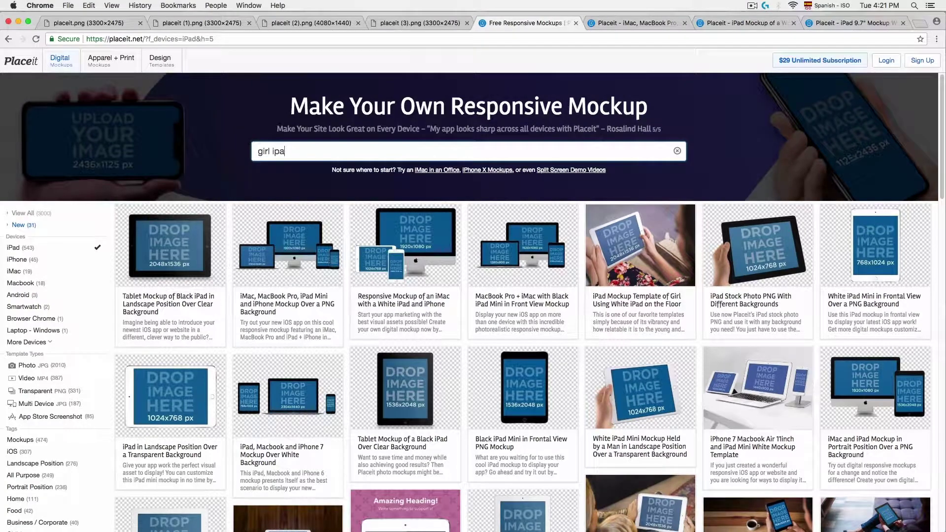
{"action": "type", "text": "d floor"}
{"action": "key", "text": "Return"}
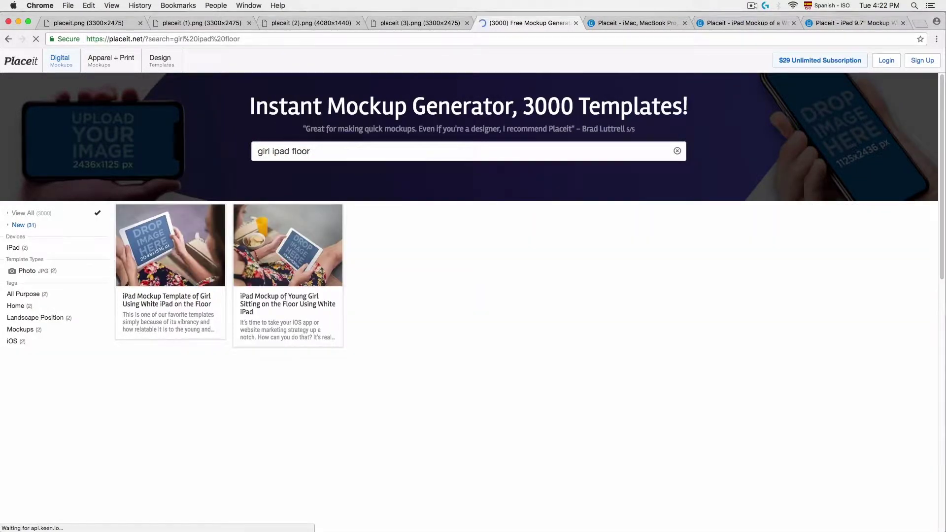
{"action": "left_click", "coordinate": [217, 241]}
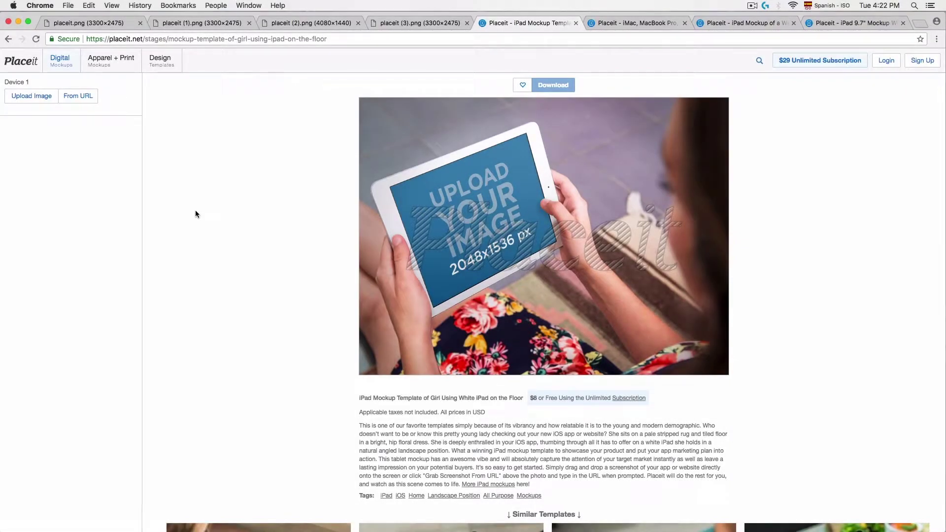
Step: Place a screenshot of the nytimes.com arts/music page on the iPad screen
{"action": "left_click", "coordinate": [81, 96]}
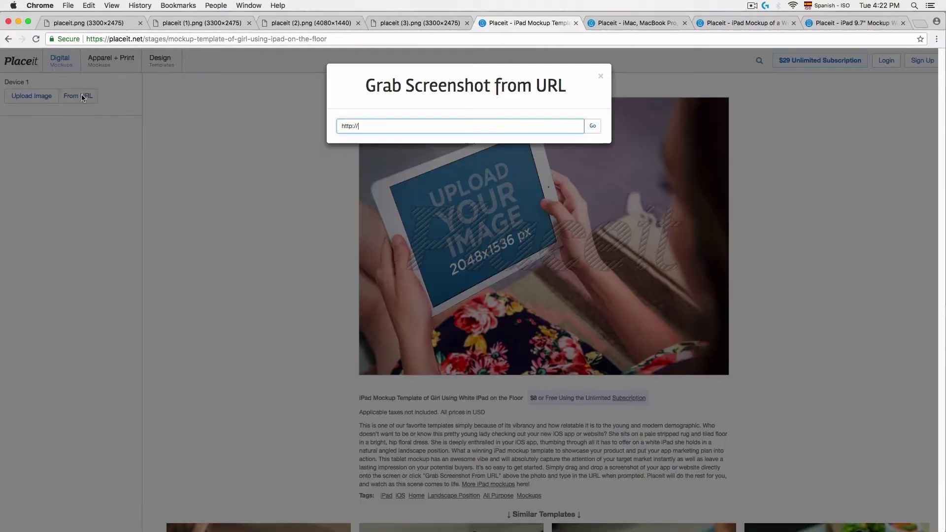
{"action": "type", "text": "https://www.nytimes.com/section/arts/music"}
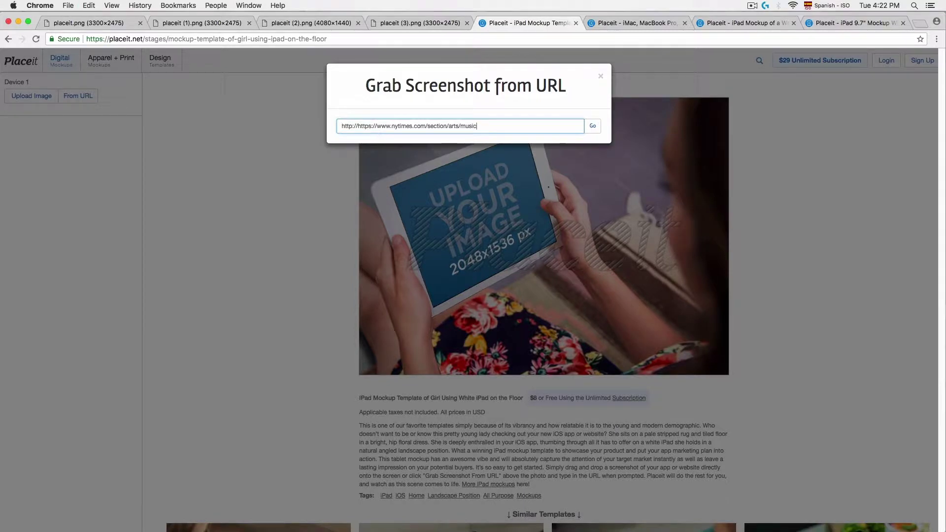
{"action": "key", "text": "Return"}
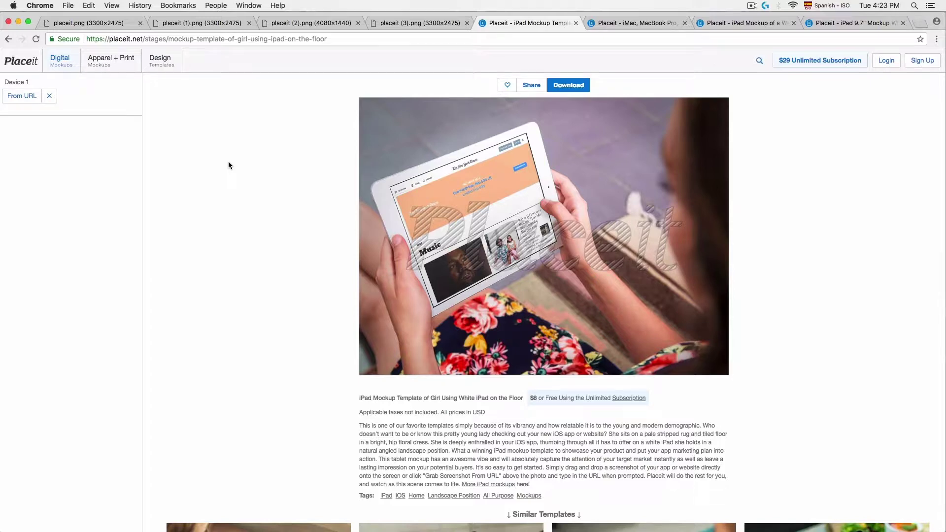
{"action": "left_click", "coordinate": [608, 25]}
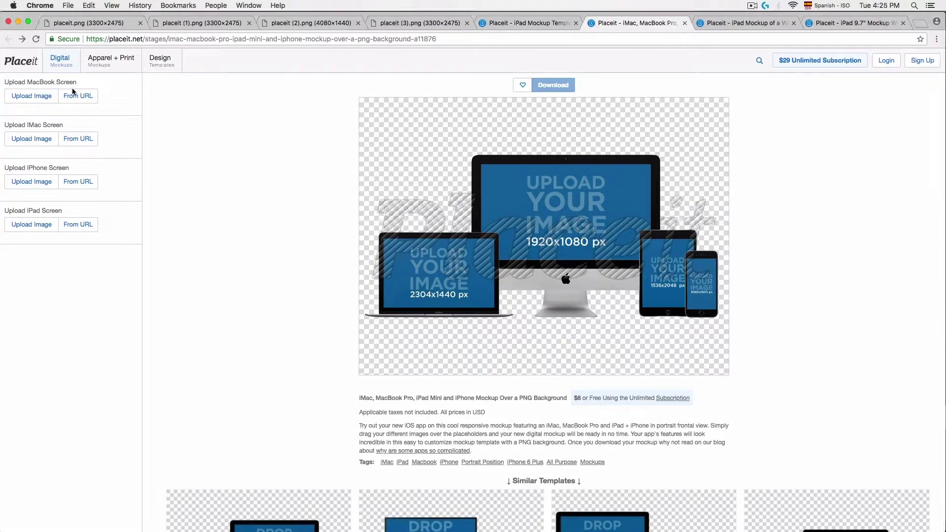
{"action": "left_click", "coordinate": [78, 97]}
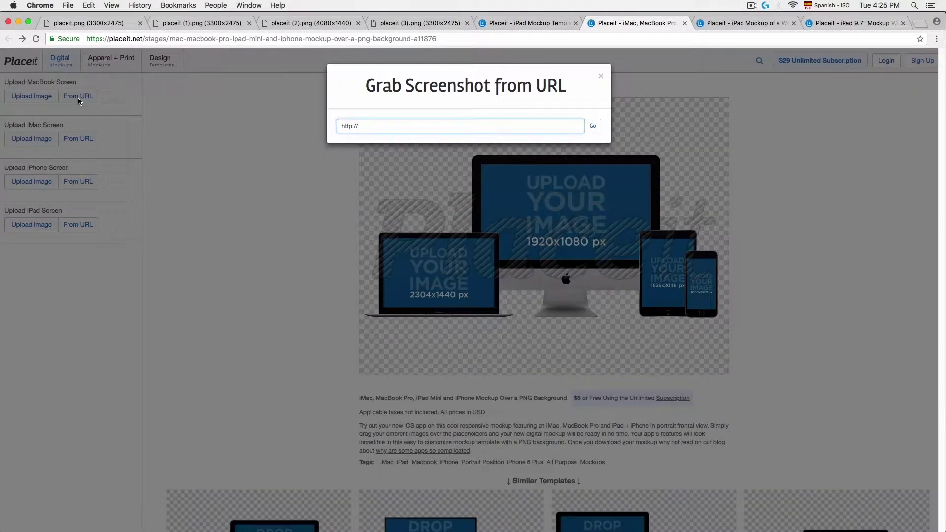
{"action": "type", "text": "https://world.benetton.com/"}
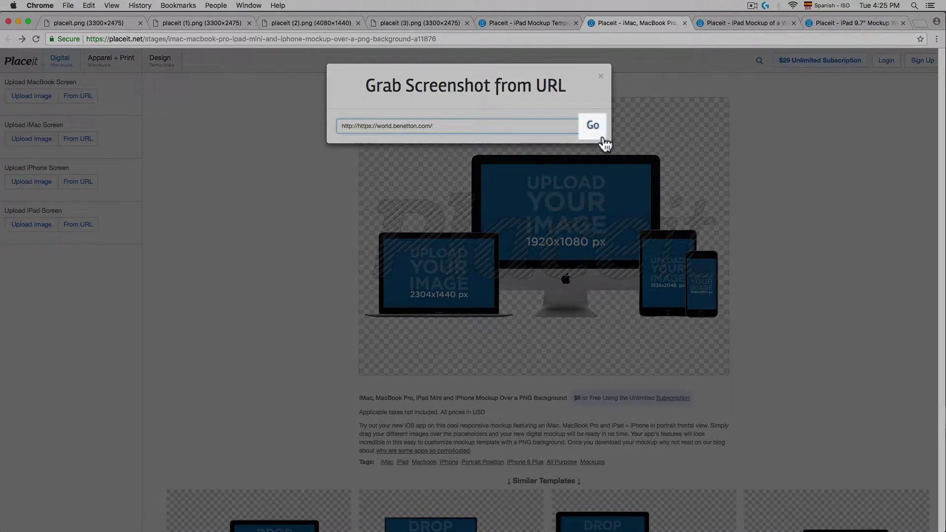
{"action": "left_click", "coordinate": [598, 131]}
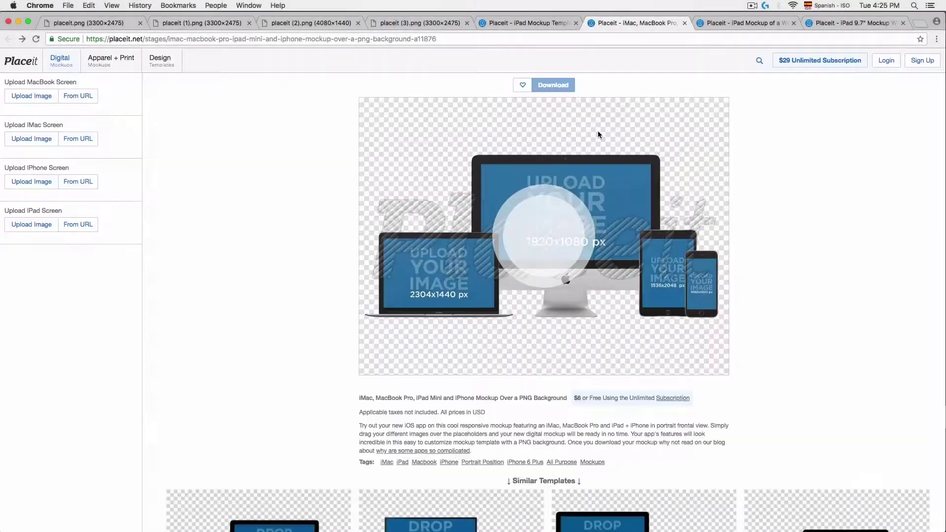
{"action": "left_click", "coordinate": [82, 140]}
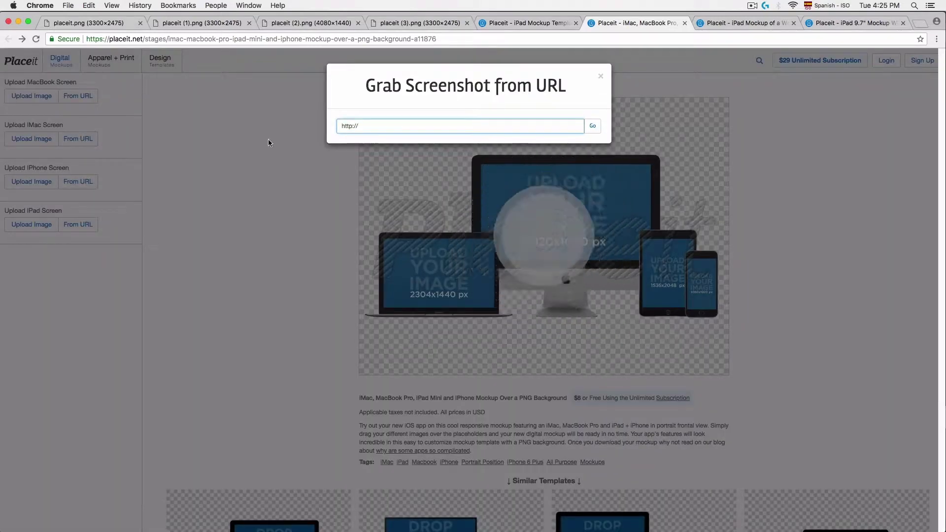
{"action": "type", "text": "https://world.benetton.com/"}
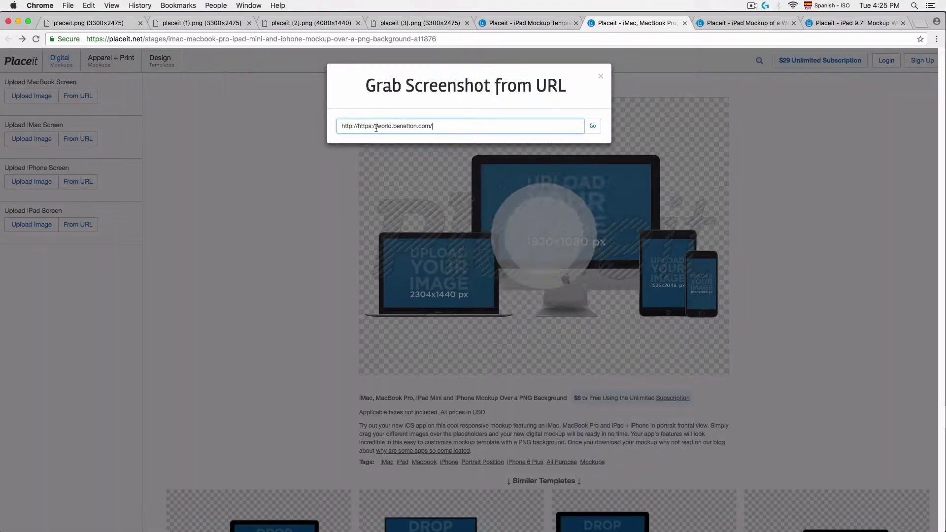
{"action": "key", "text": "Return"}
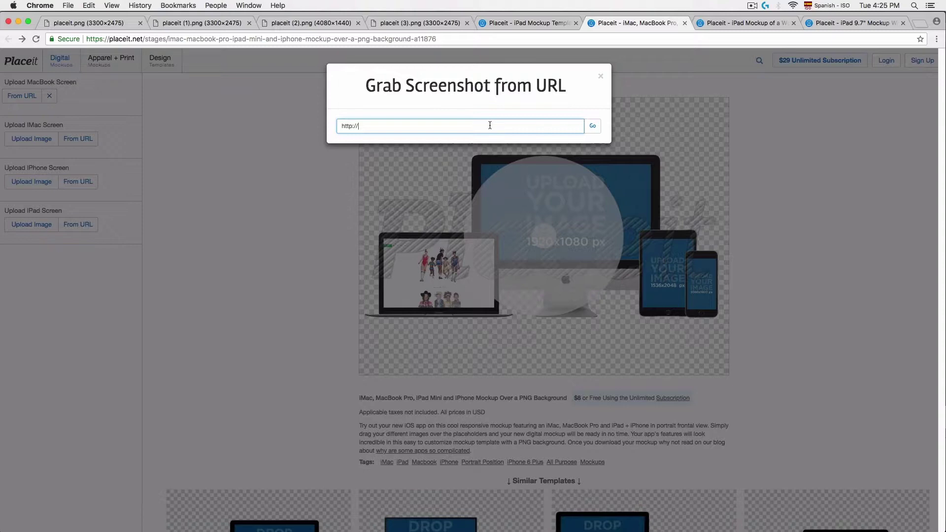
{"action": "type", "text": "https://world.benetton.com/"}
{"action": "key", "text": "Return"}
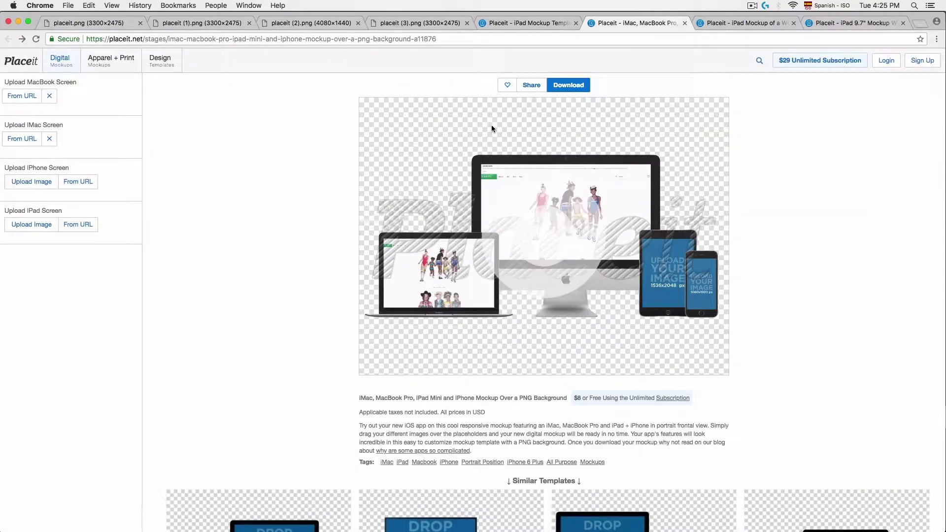
{"action": "left_click", "coordinate": [78, 224]}
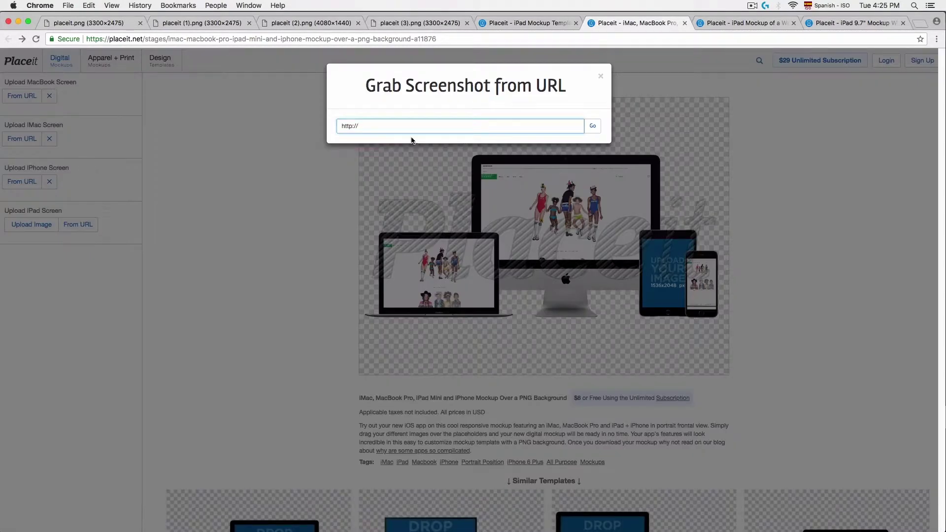
{"action": "type", "text": "https://world.benetton.com/"}
{"action": "key", "text": "Return"}
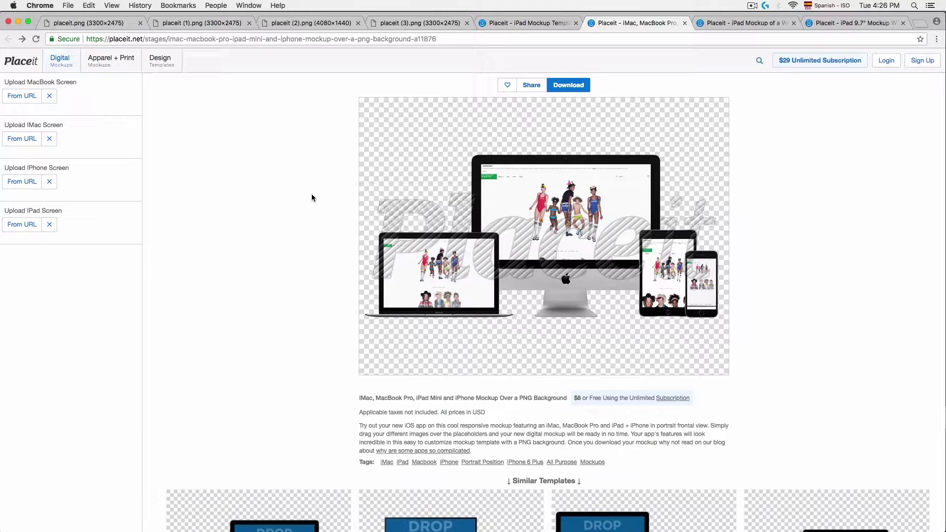
Step: Upload the Van Gogh self-portrait JPG from Downloads to the woman-on-couch iPad mockup
{"action": "left_click", "coordinate": [715, 25]}
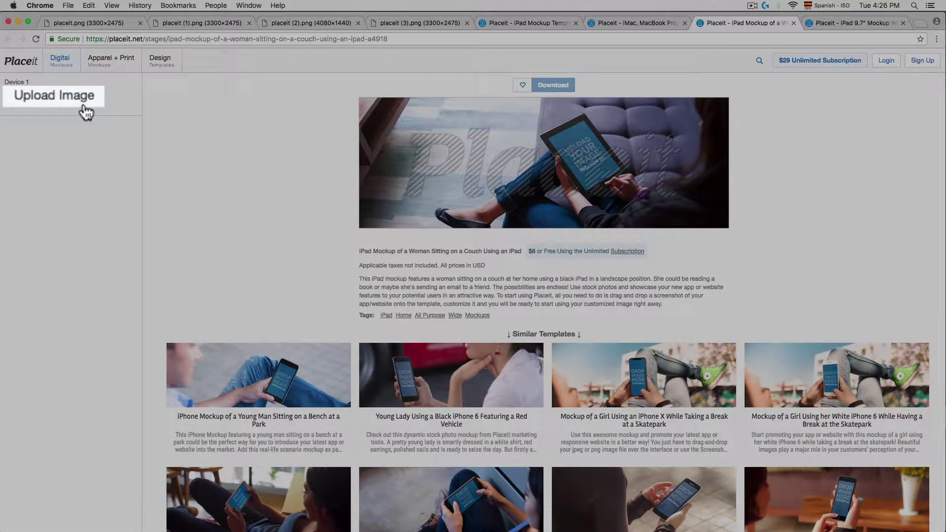
{"action": "left_click", "coordinate": [46, 100]}
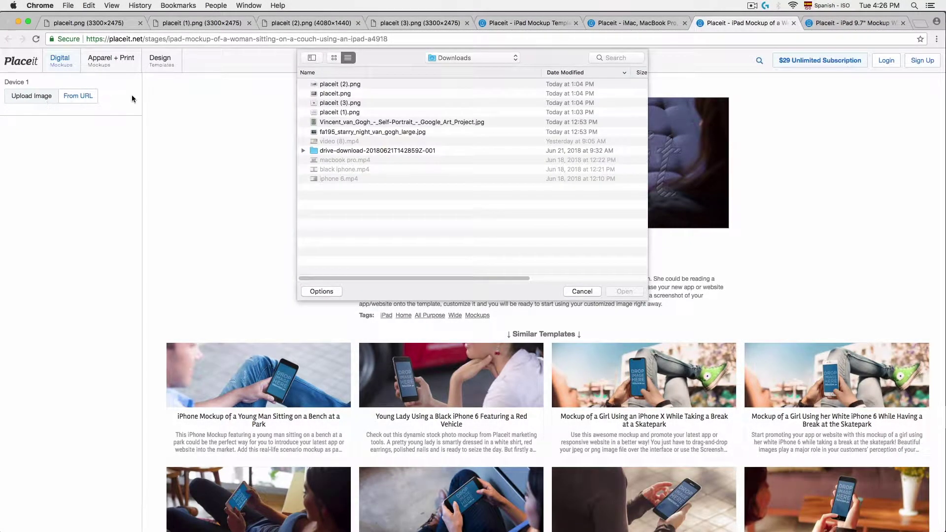
{"action": "left_click", "coordinate": [342, 124]}
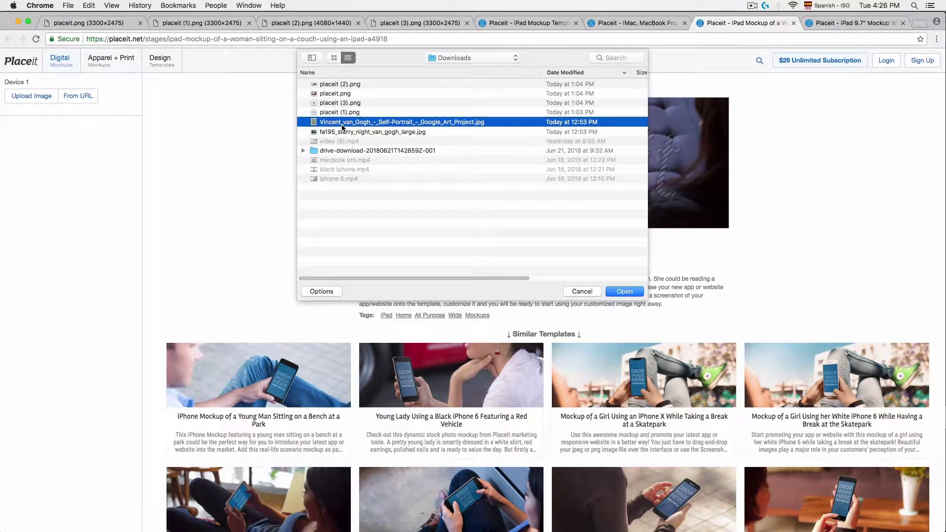
{"action": "left_click", "coordinate": [630, 293]}
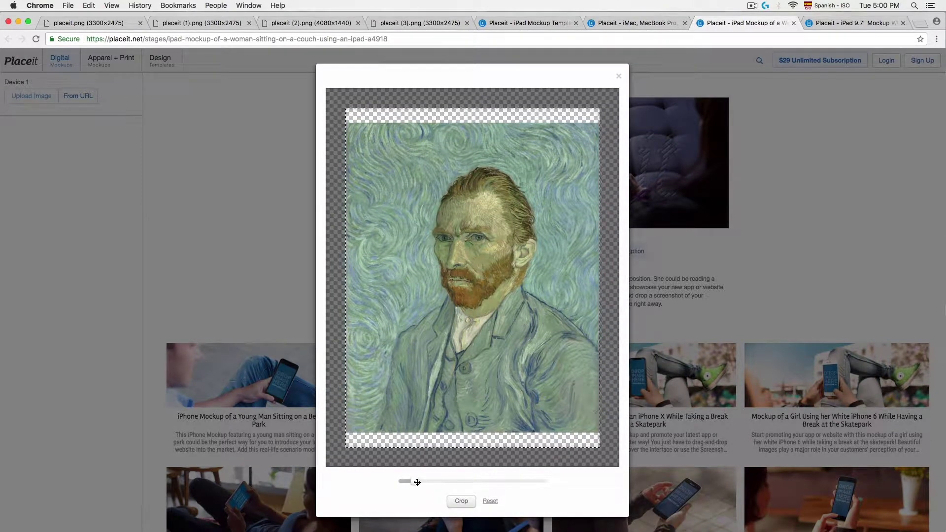
Step: Zoom the self-portrait until it fills the crop frame and crop it
{"action": "left_click_drag", "start_coordinate": [414, 481], "coordinate": [421, 481]}
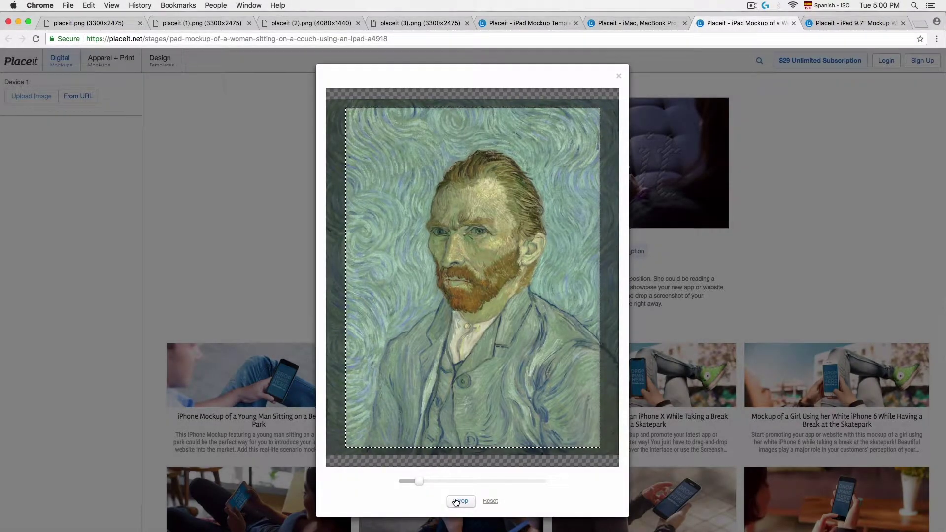
{"action": "left_click", "coordinate": [456, 502]}
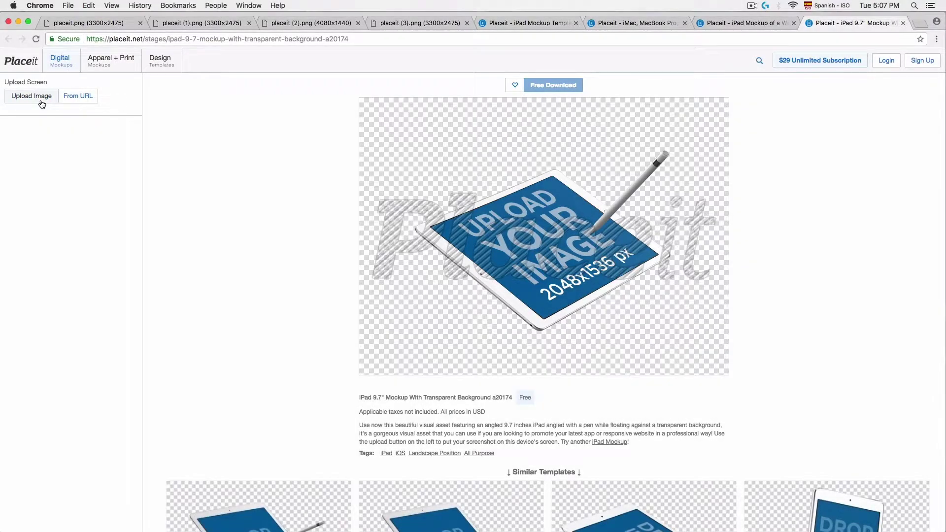
Step: Upload fa195_starry_night_van_gogh_large.jpg from Downloads as the iPad 9.7" screen image
{"action": "left_click", "coordinate": [42, 104]}
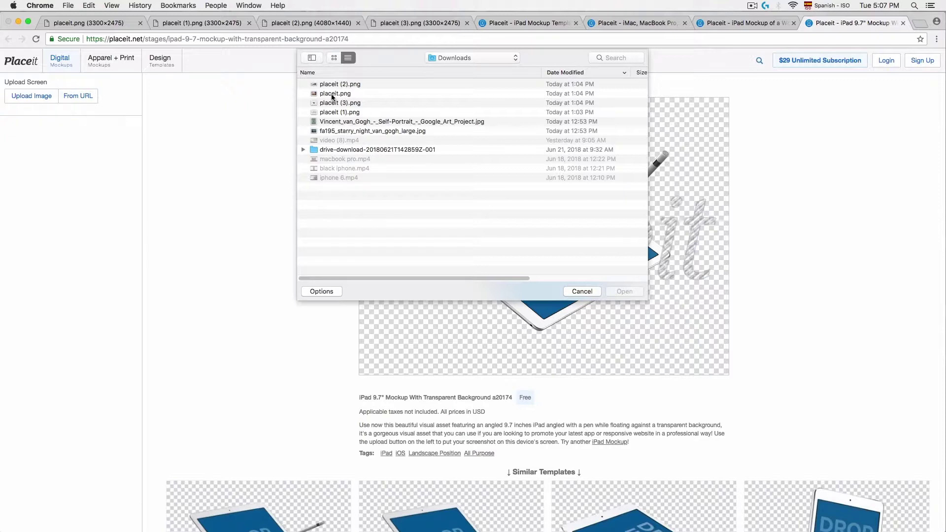
{"action": "left_click", "coordinate": [338, 132]}
{"action": "left_click", "coordinate": [624, 291]}
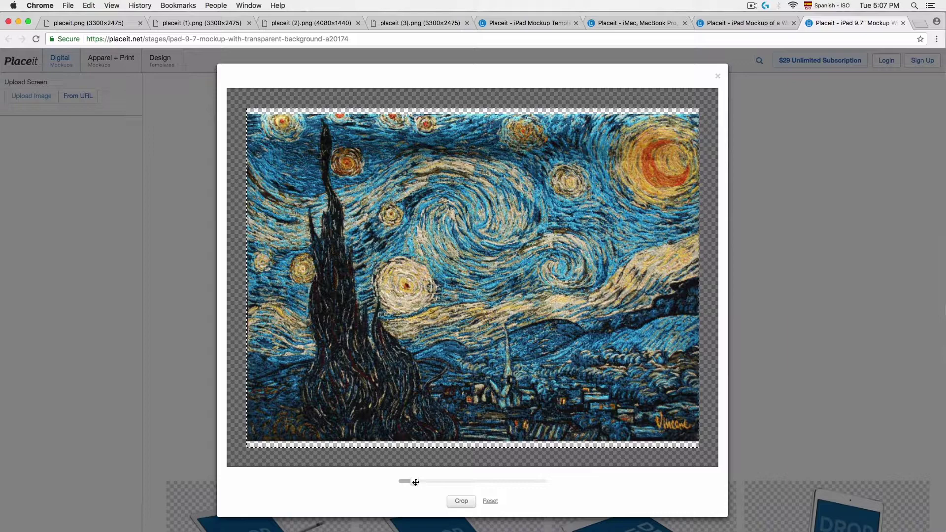
Step: Enlarge The Starry Night slightly to fill the crop frame and crop it
{"action": "mouse_move", "coordinate": [414, 477]}
{"action": "left_mouse_down"}
{"action": "mouse_move", "coordinate": [459, 486]}
{"action": "mouse_move", "coordinate": [417, 484]}
{"action": "left_mouse_up"}
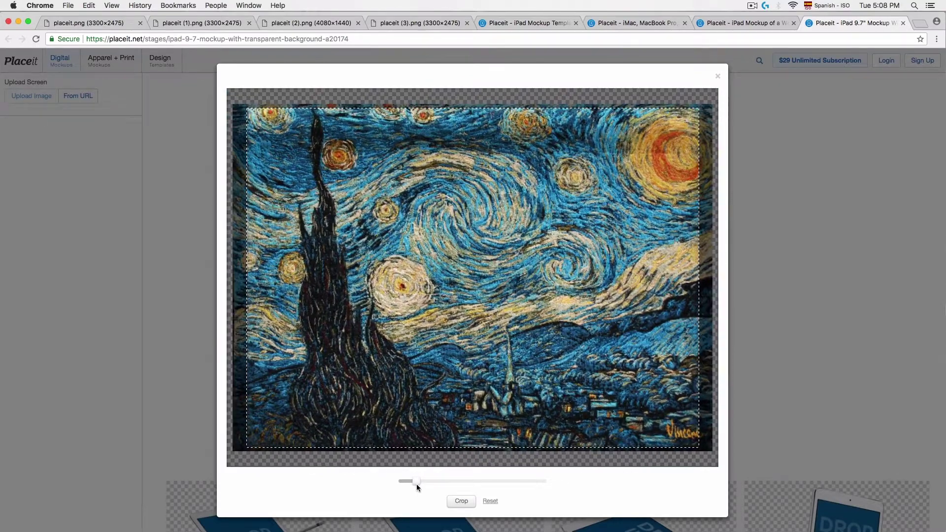
{"action": "left_click", "coordinate": [455, 500]}
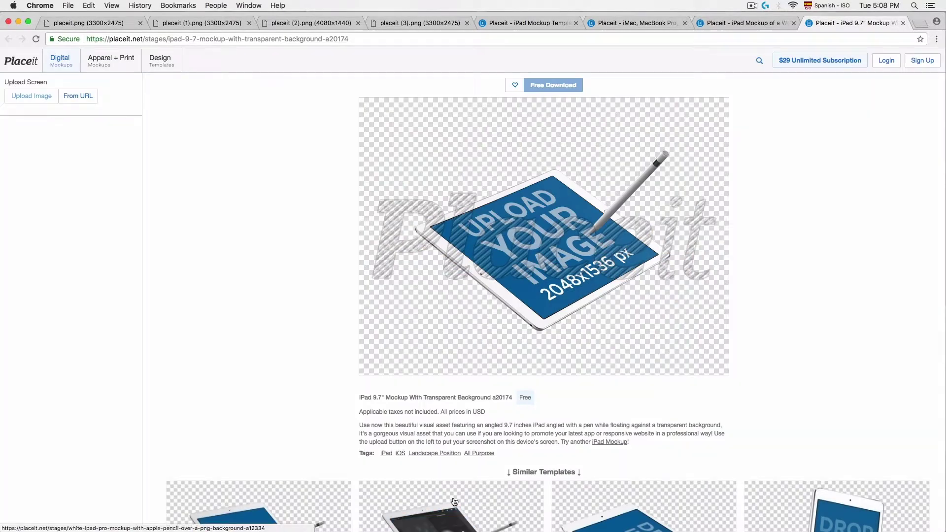